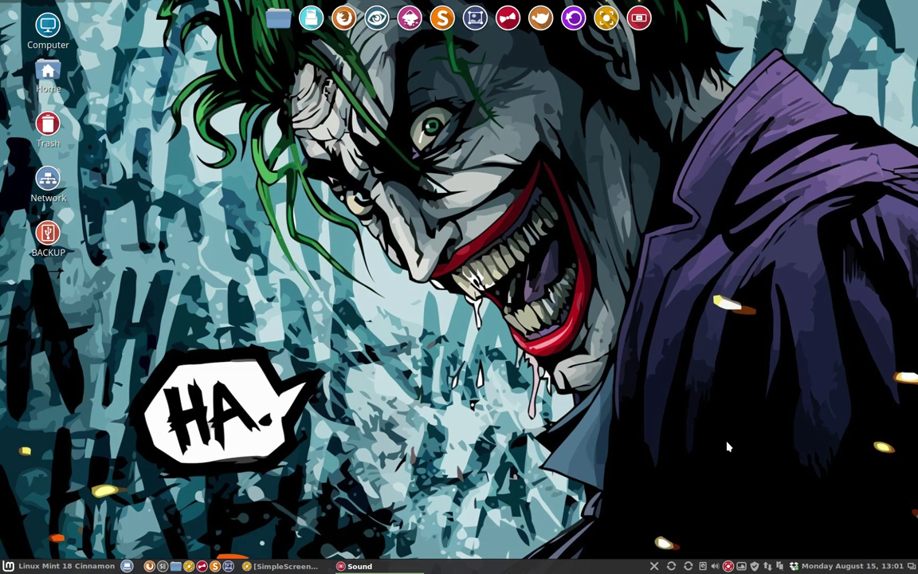
From Home, open the hidden .dropbox-dist folder and its dropbox-lnx.x86_64-7.4.30 folder.
double_click(56, 71)
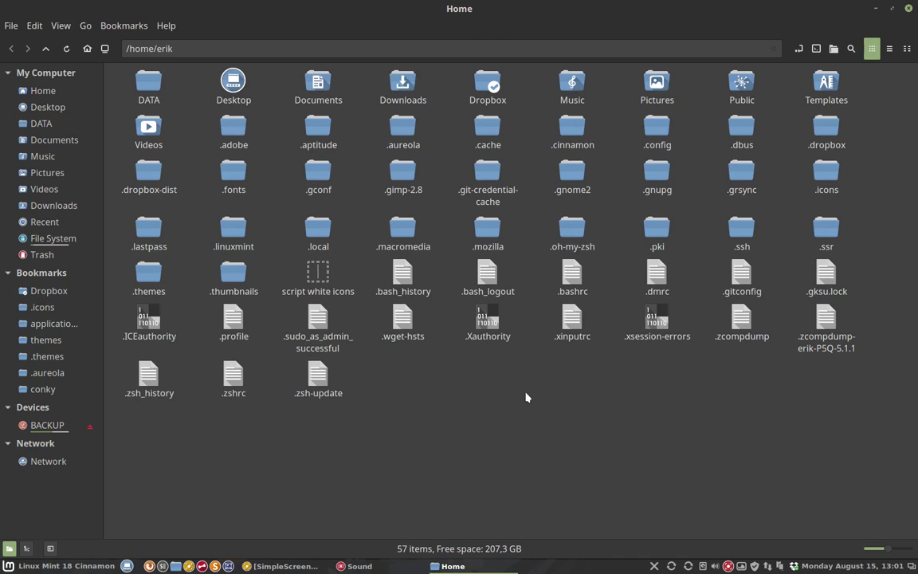
left_click(826, 127)
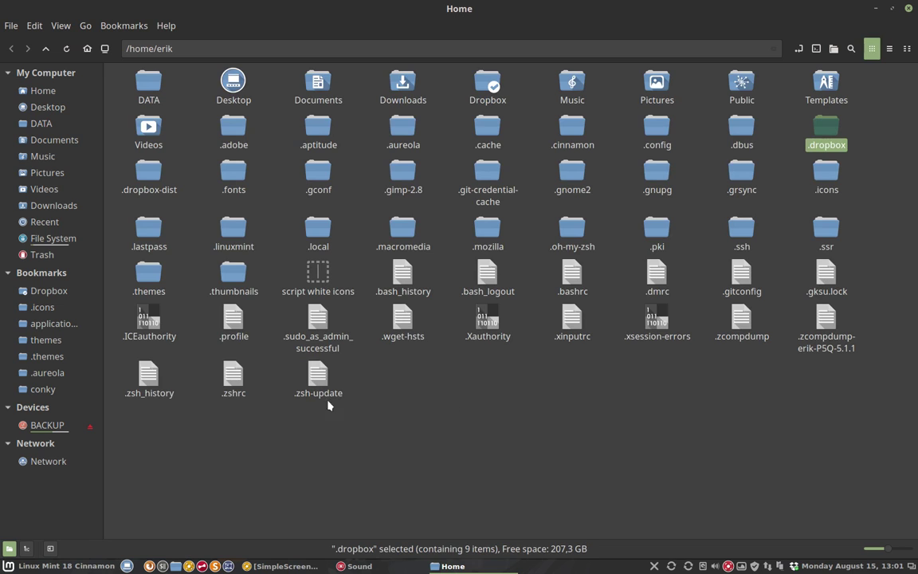
left_click(147, 173)
double_click(148, 173)
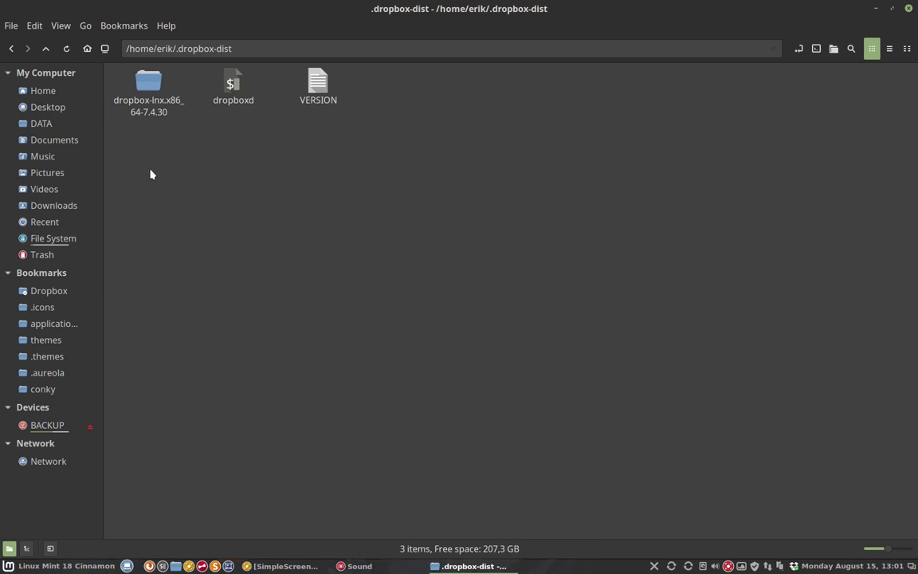
double_click(146, 93)
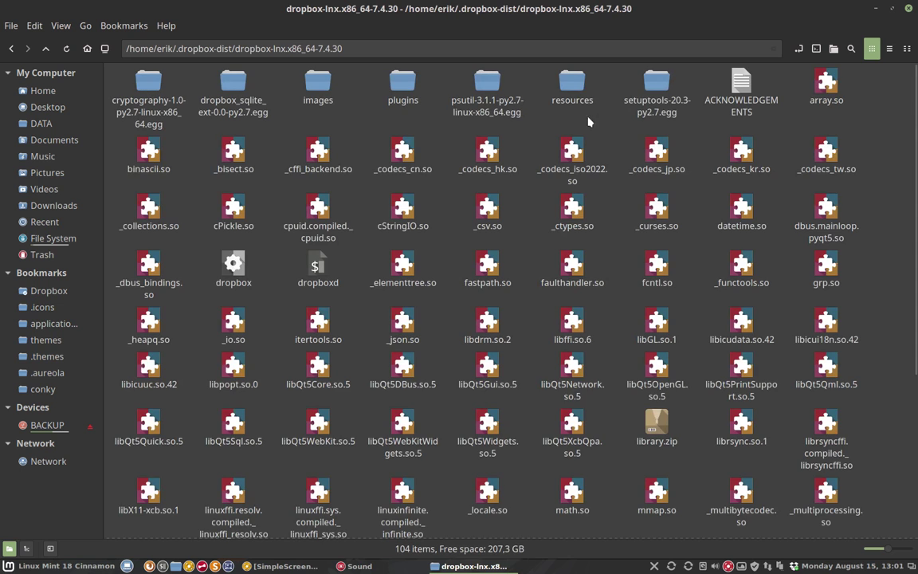
Go into images > hicolor > 16x16 > status and move the window to the right side.
double_click(329, 94)
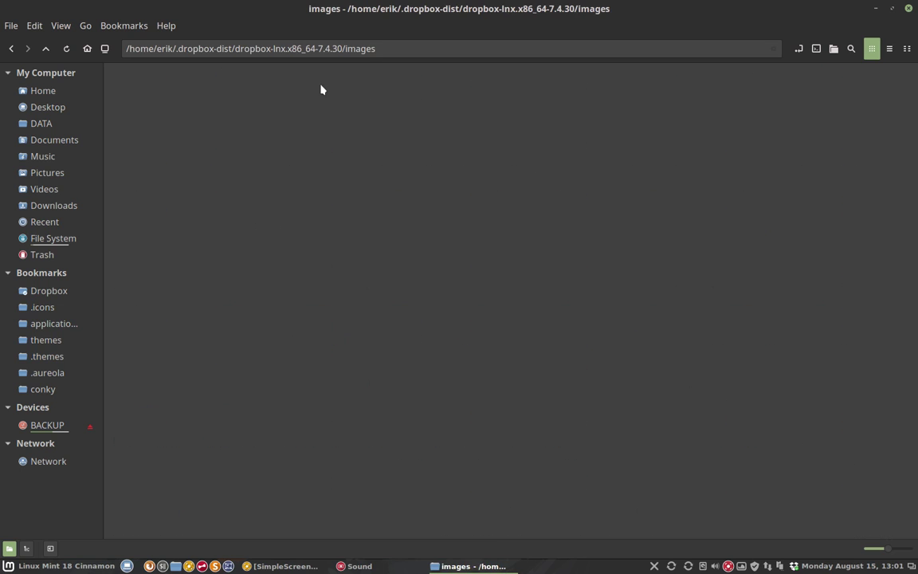
double_click(232, 80)
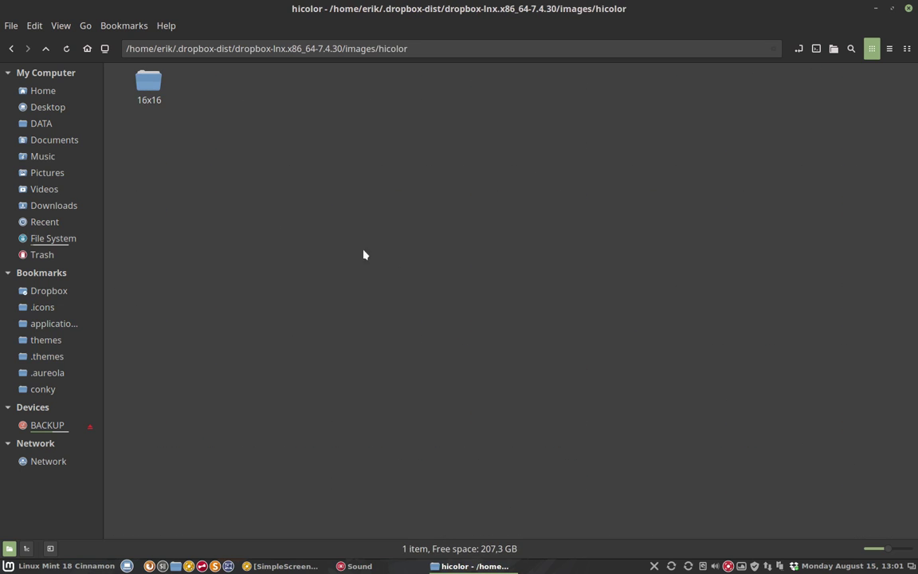
double_click(164, 98)
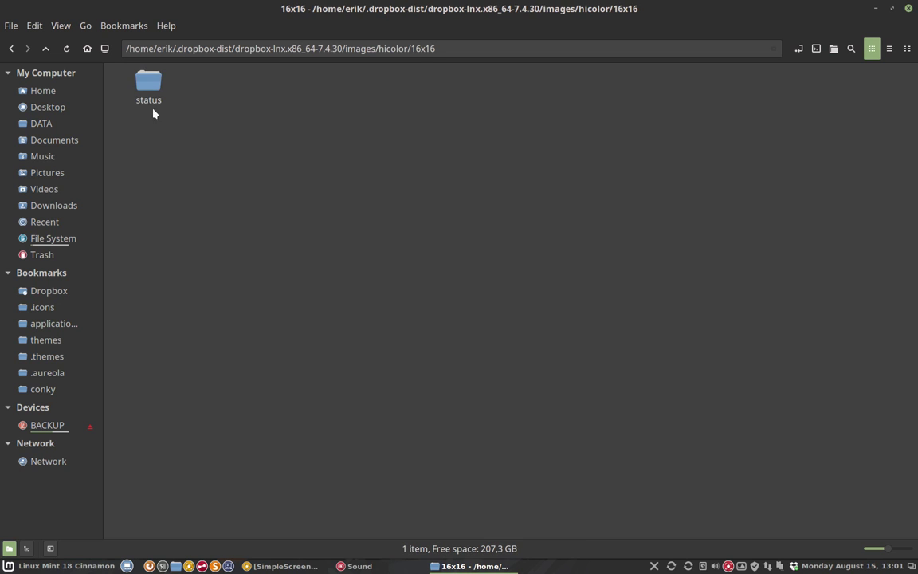
left_click(158, 78)
double_click(159, 78)
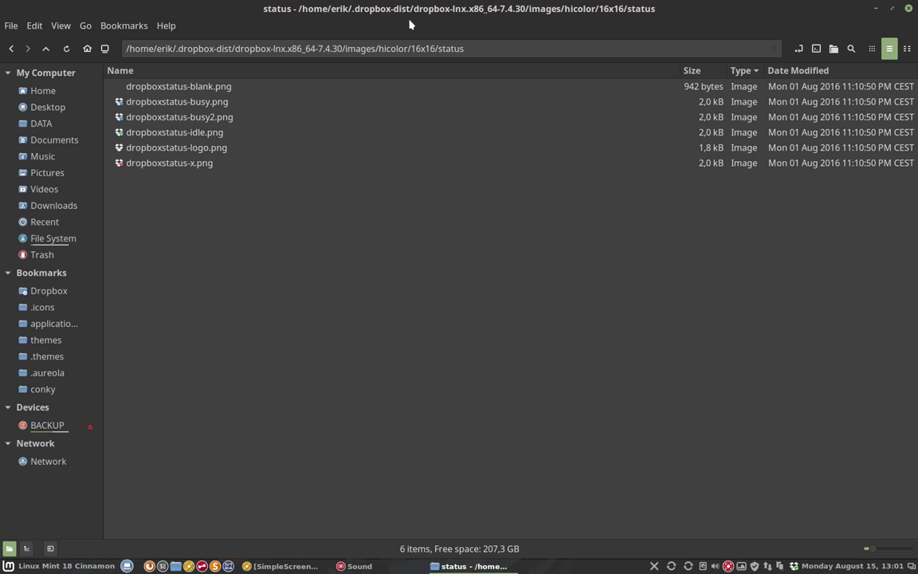
left_click_drag(371, 10, 917, 162)
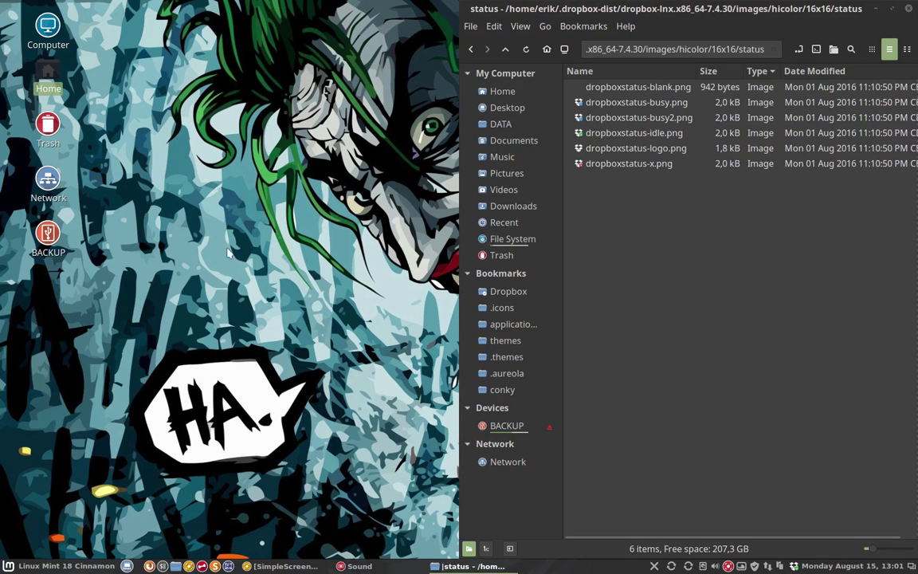
Open a second Home window tiled left, go to .icons/Sardi and search for 'dropbox'.
double_click(49, 80)
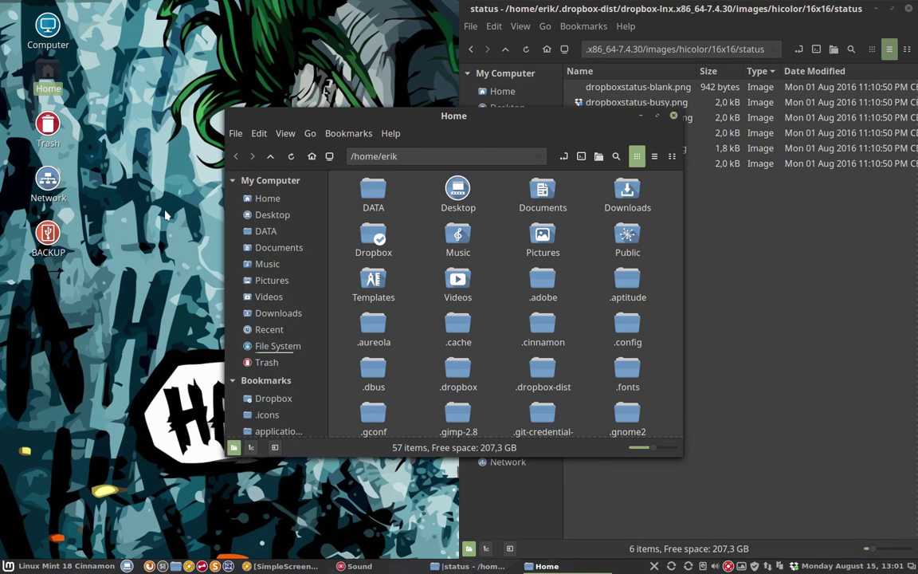
left_click_drag(410, 141, 0, 144)
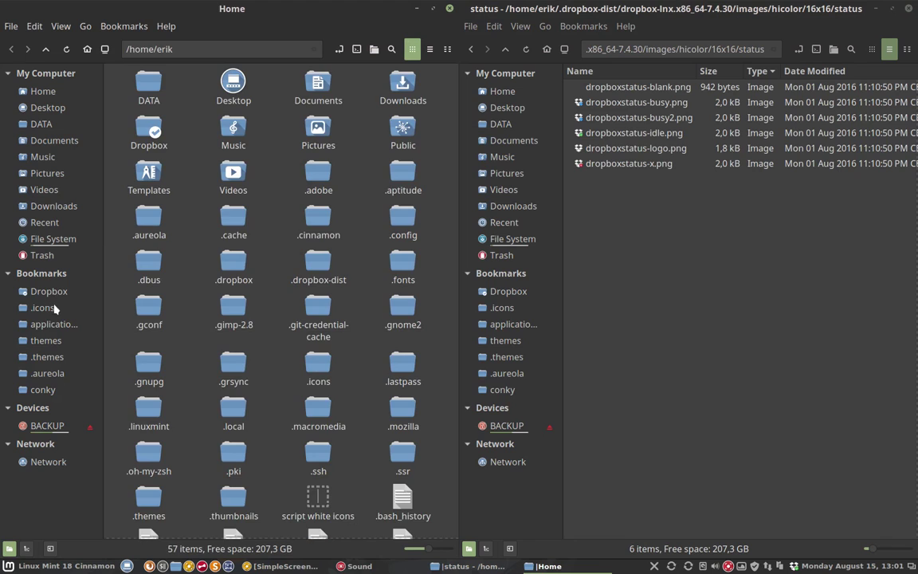
left_click(97, 307)
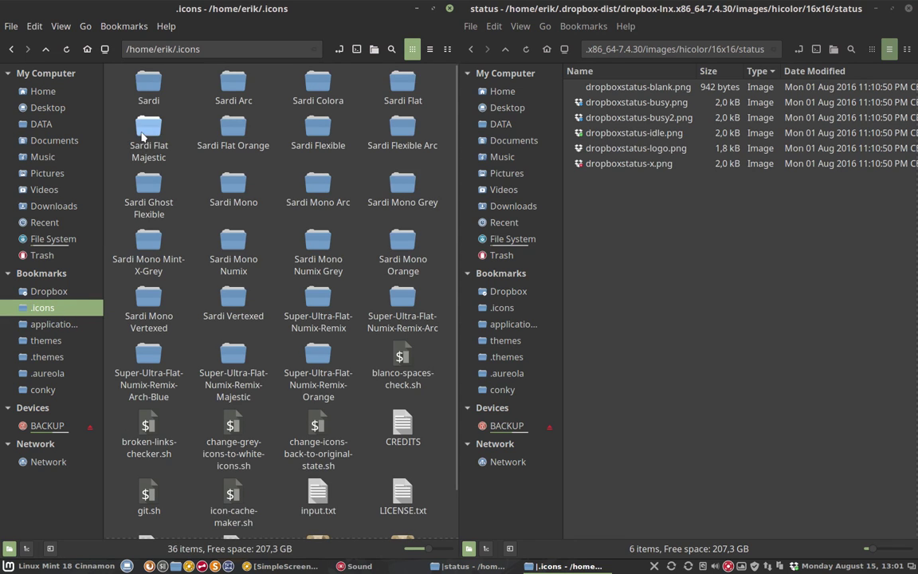
double_click(143, 79)
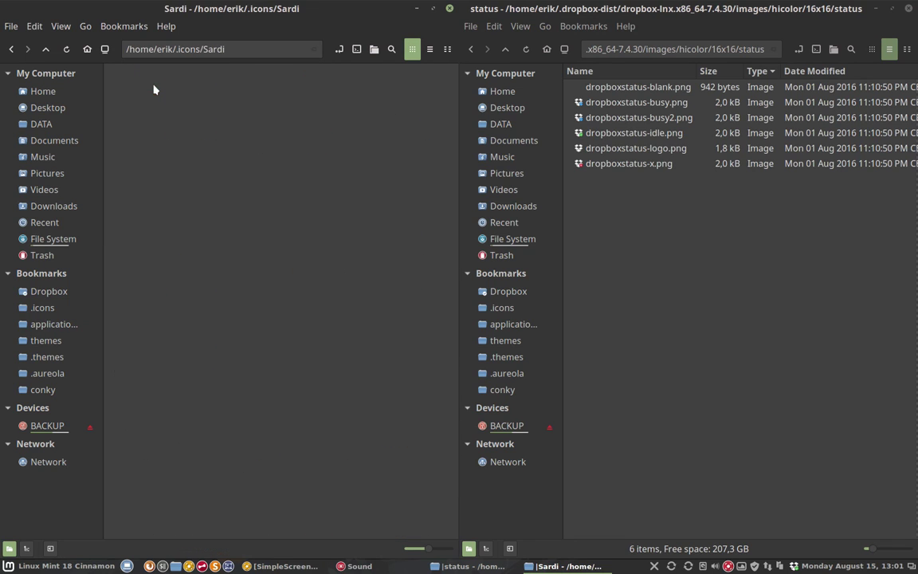
left_click(392, 49)
type("dropbox")
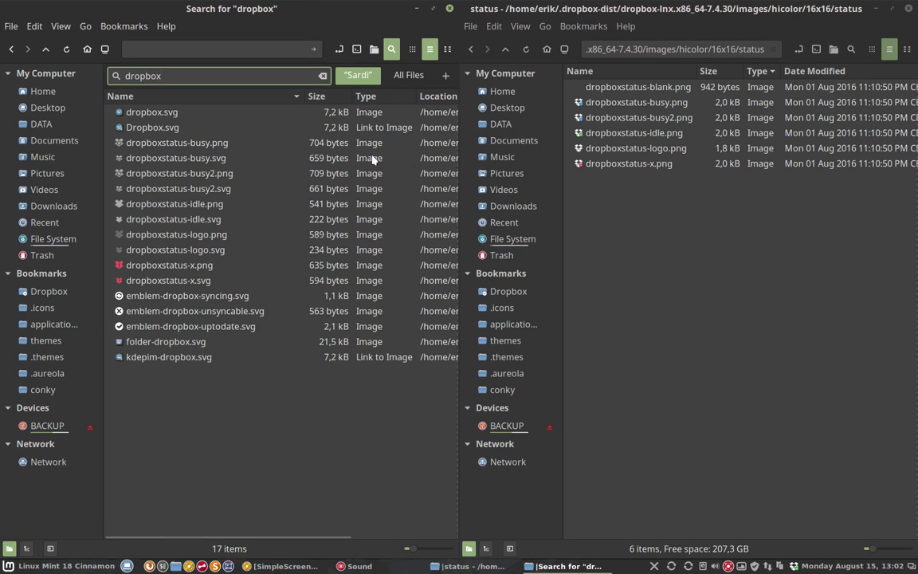
Inspect the Sardi dropboxstatus busy, busy2 and idle results, then return the right window to 16x16.
left_click(195, 157)
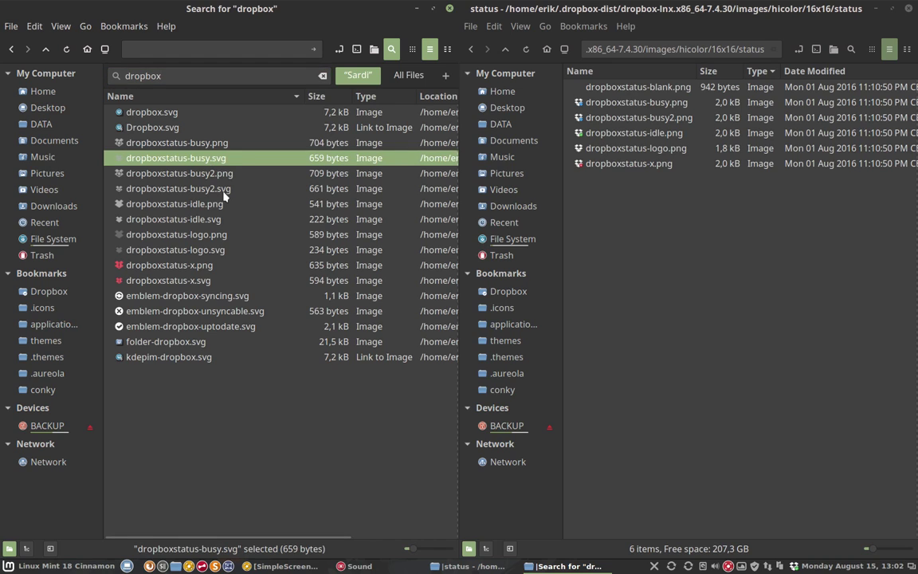
left_click(224, 190)
left_click(220, 206)
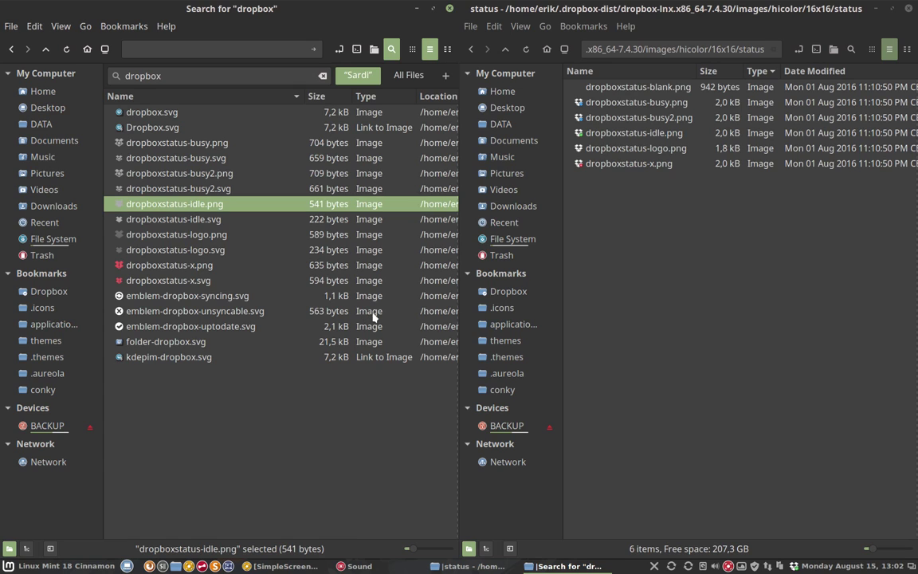
left_click(220, 176)
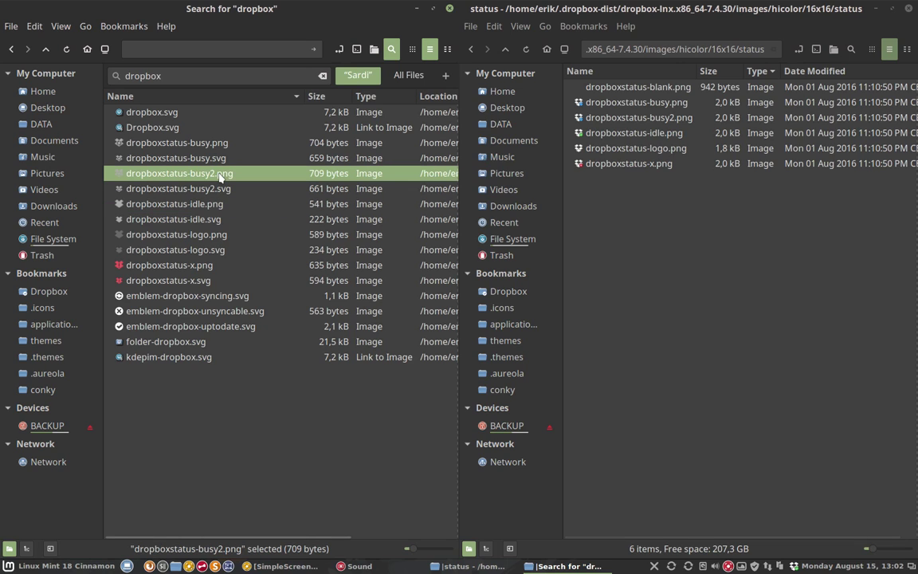
left_click(652, 165)
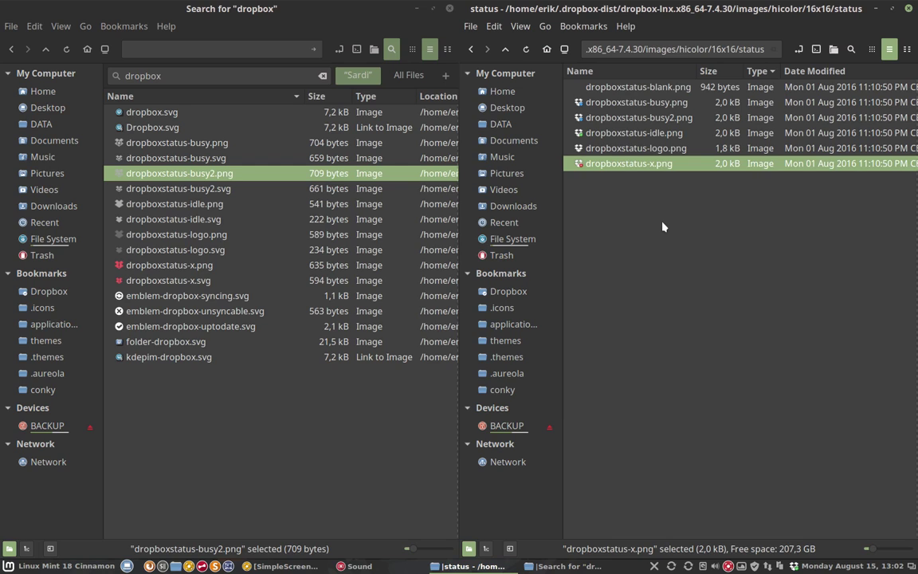
left_click(507, 50)
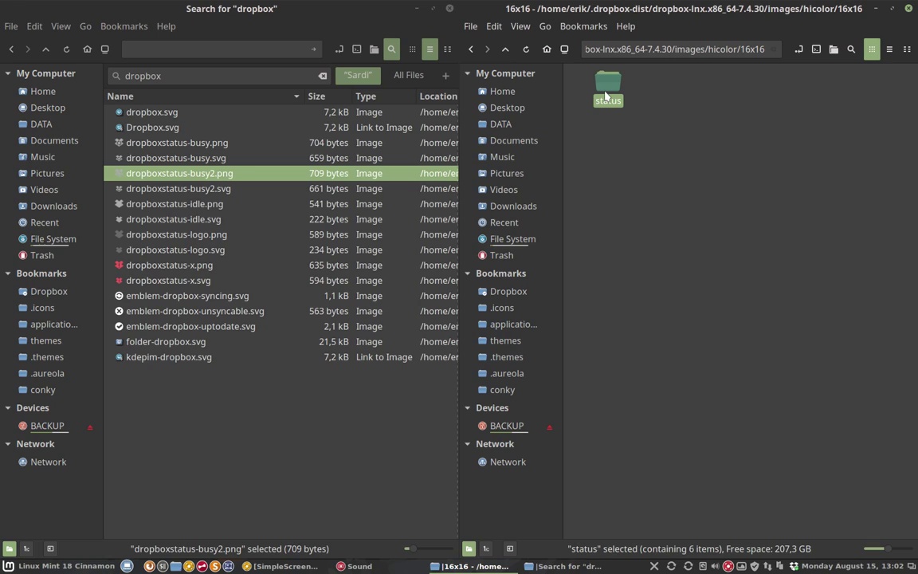
Make a backup 'status (copy)' of the status folder inside 16x16.
key("ctrl+c")
key("ctrl+v")
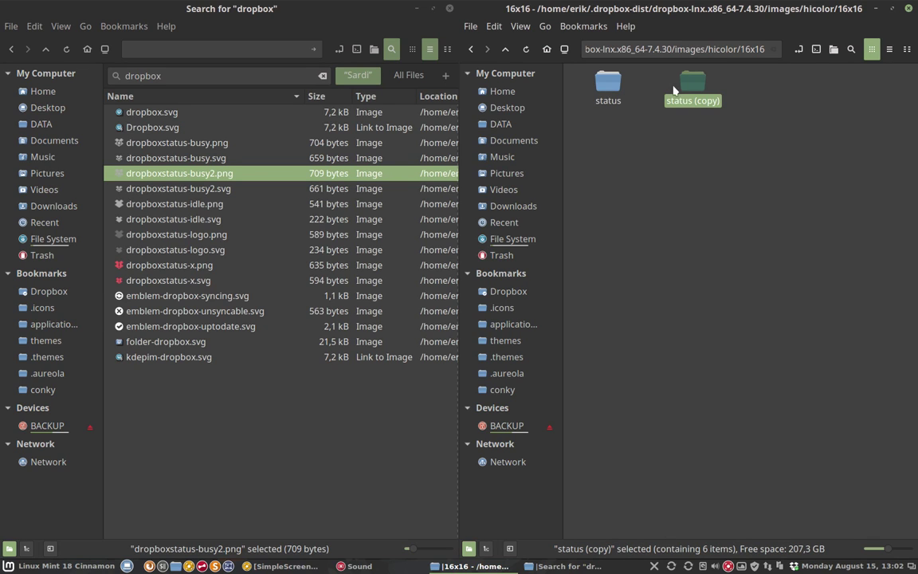
left_click(635, 207)
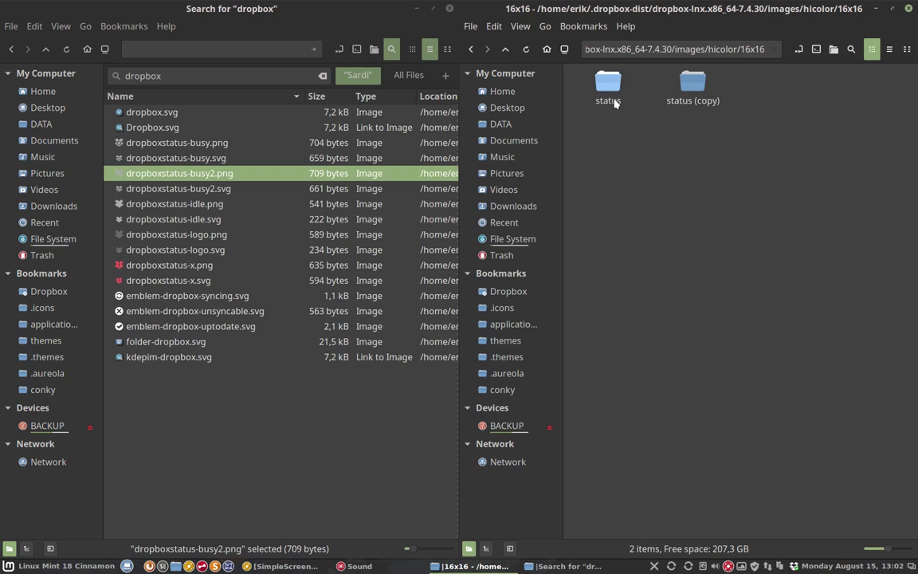
left_click_drag(658, 75, 762, 135)
left_click(631, 174)
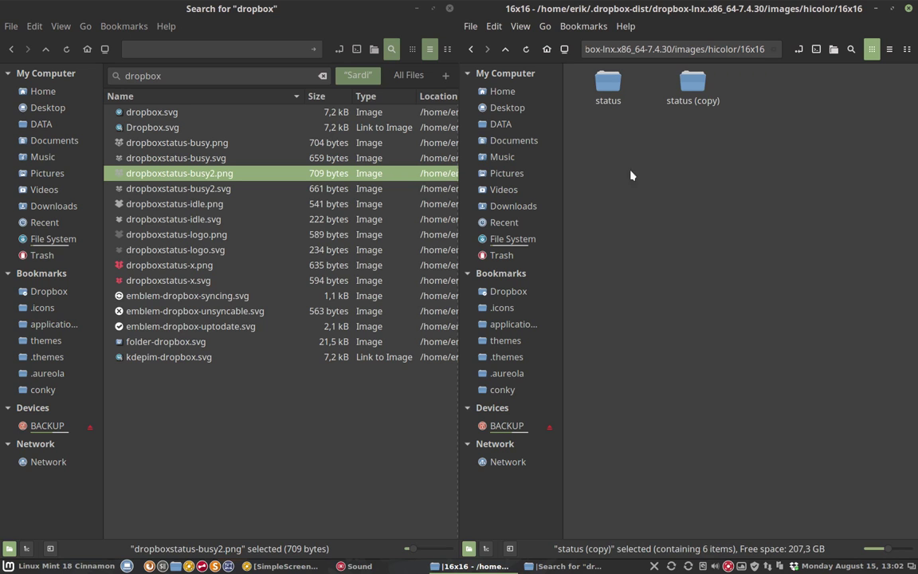
In the original status folder, delete dropboxstatus-busy.png through dropboxstatus-x.png.
double_click(607, 82)
key("ctrl+v")
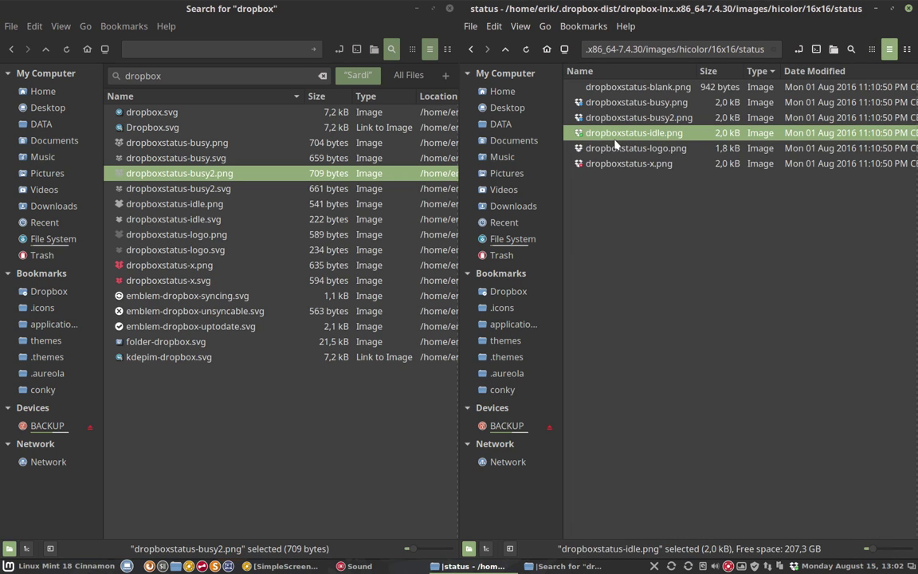
left_click(619, 198)
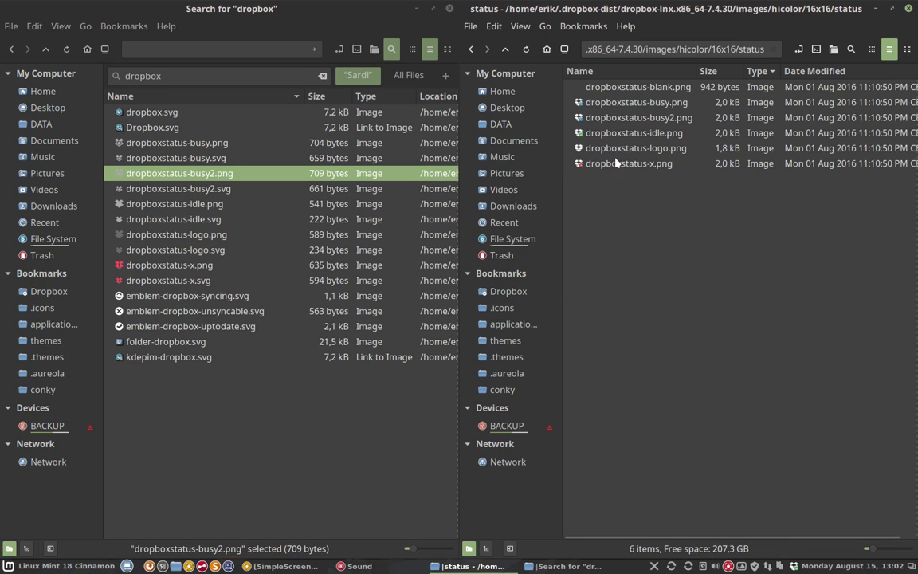
left_click(620, 102)
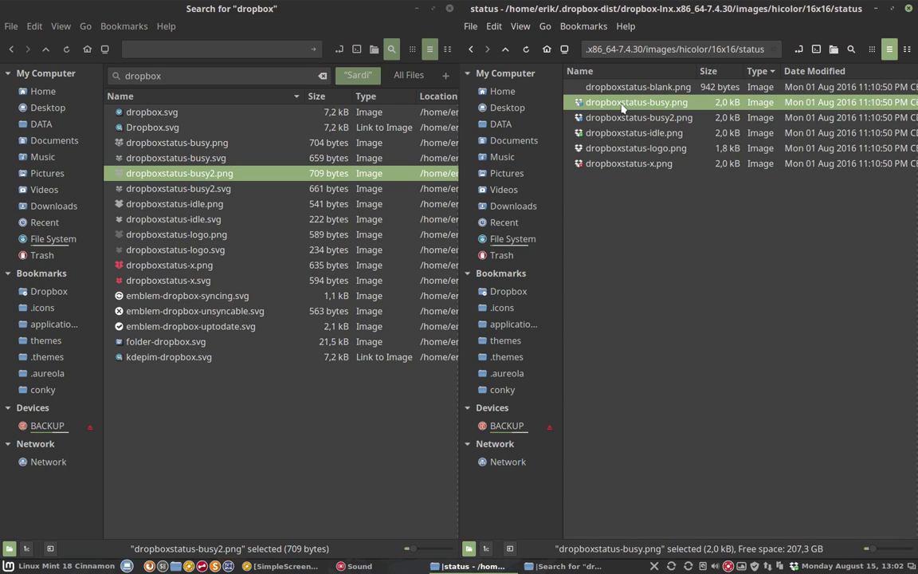
left_click(626, 165, "shift")
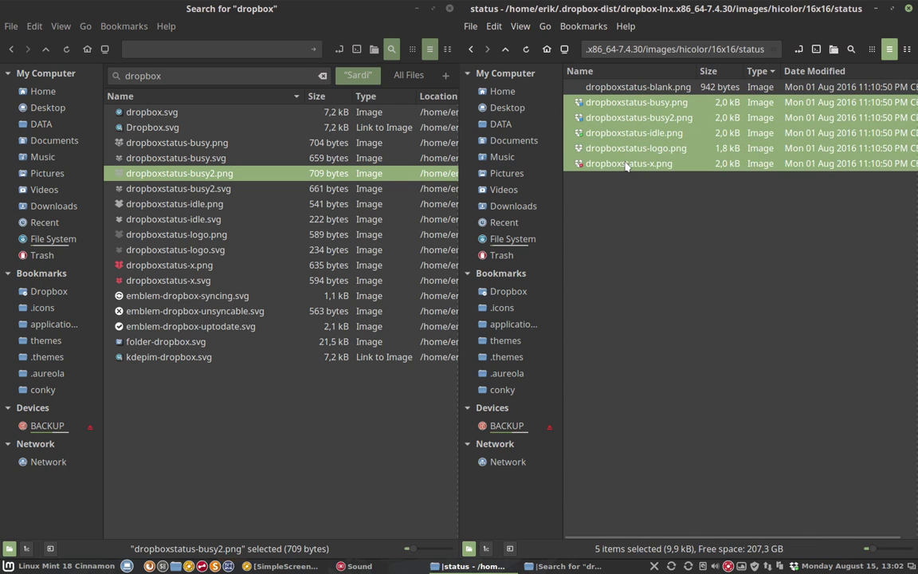
key("Delete")
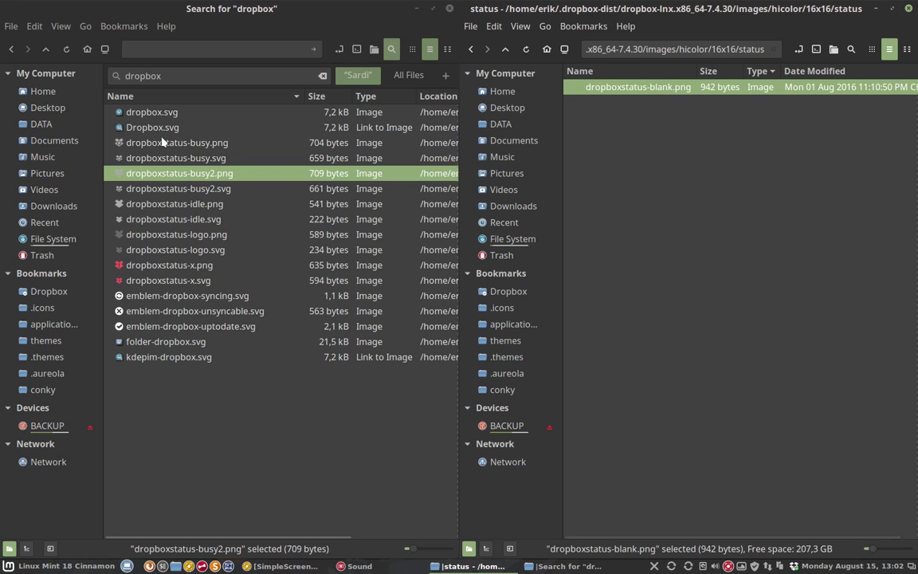
left_click(205, 146)
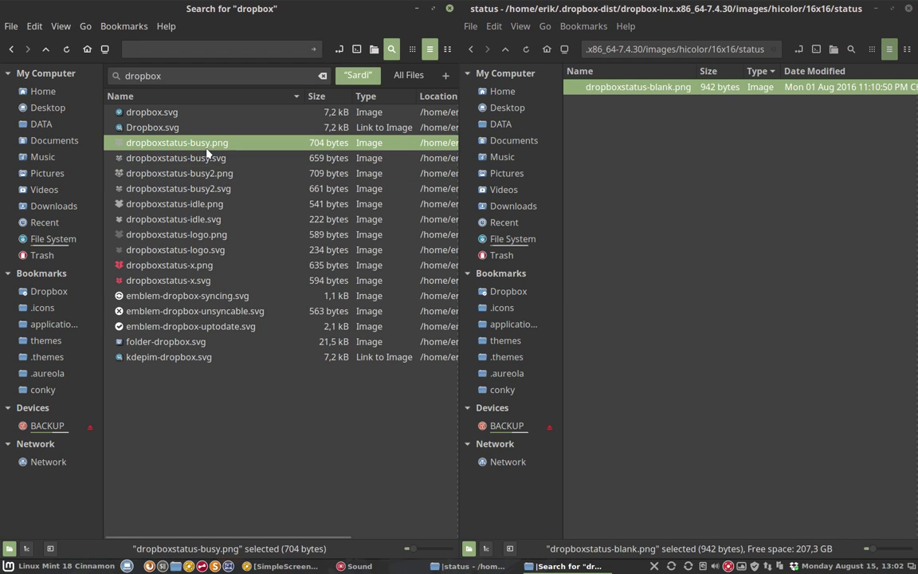
Copy Sardi's busy, busy2, idle, logo and x dropboxstatus PNGs and paste them into status.
left_click(222, 177, "shift")
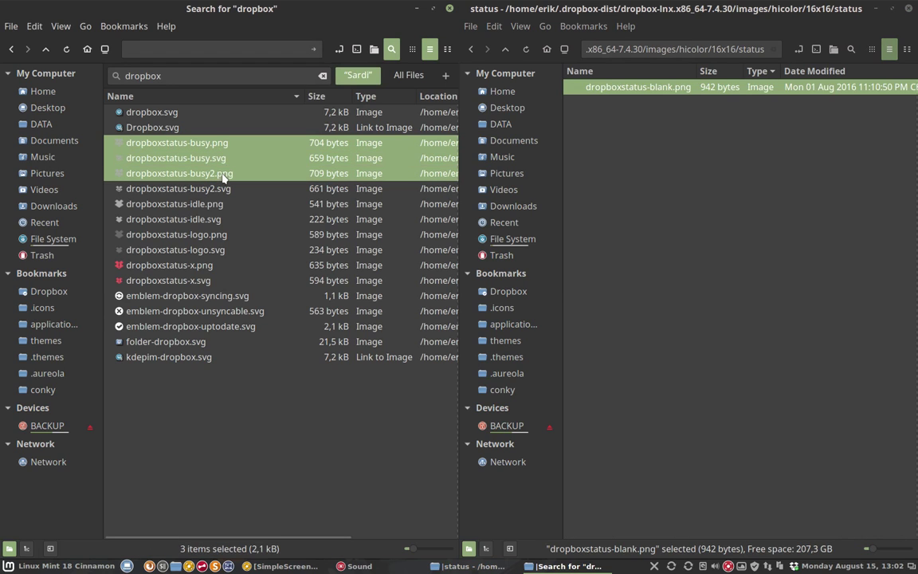
left_click(211, 173)
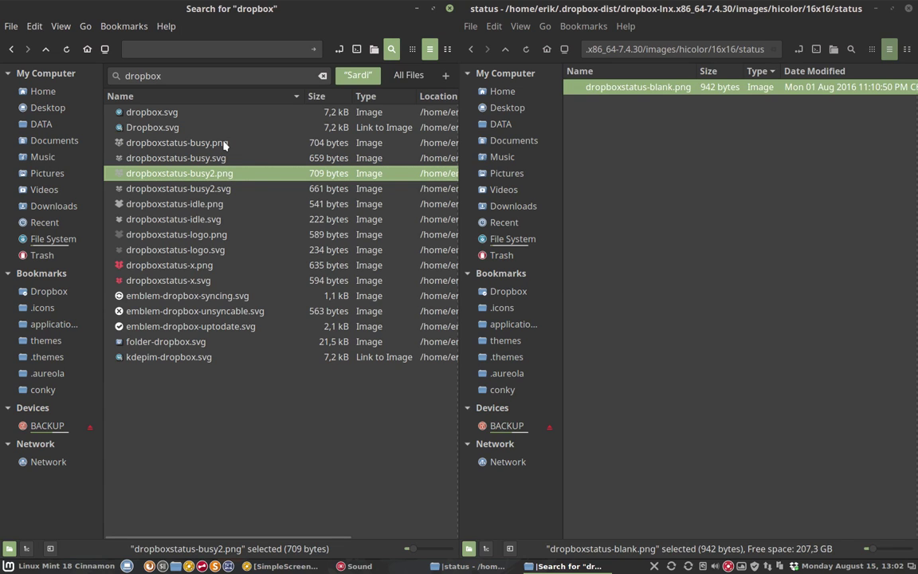
left_click(224, 144)
left_click(223, 174, "ctrl")
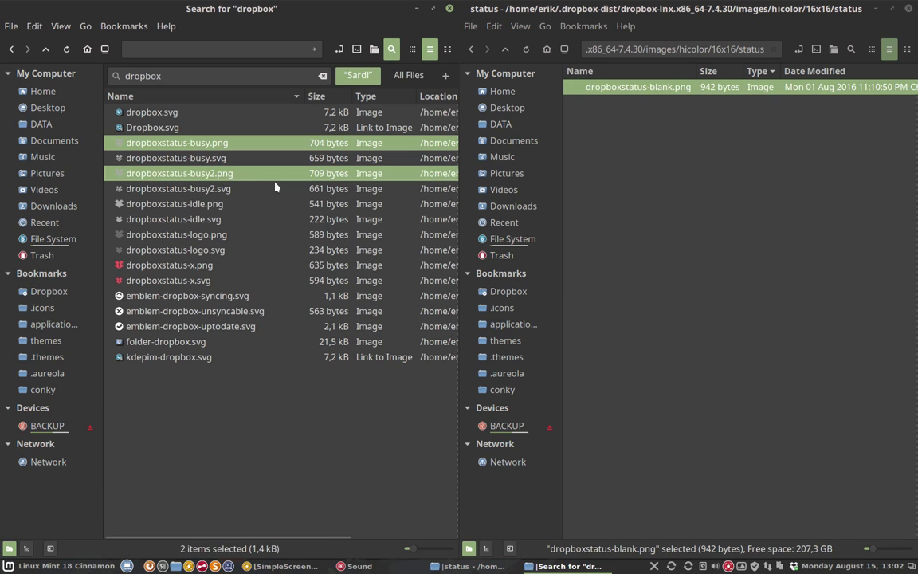
left_click(221, 203, "ctrl")
left_click(220, 235, "ctrl")
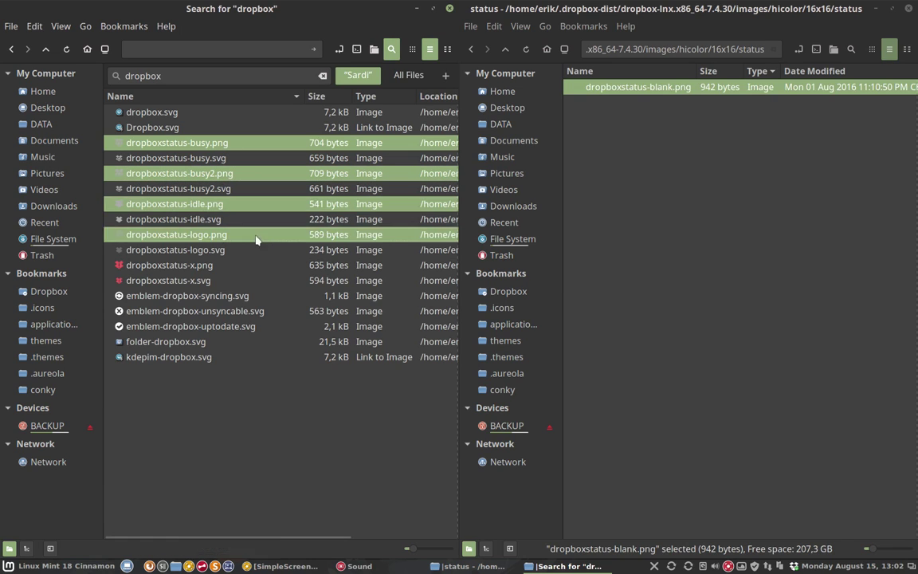
left_click(220, 268, "ctrl")
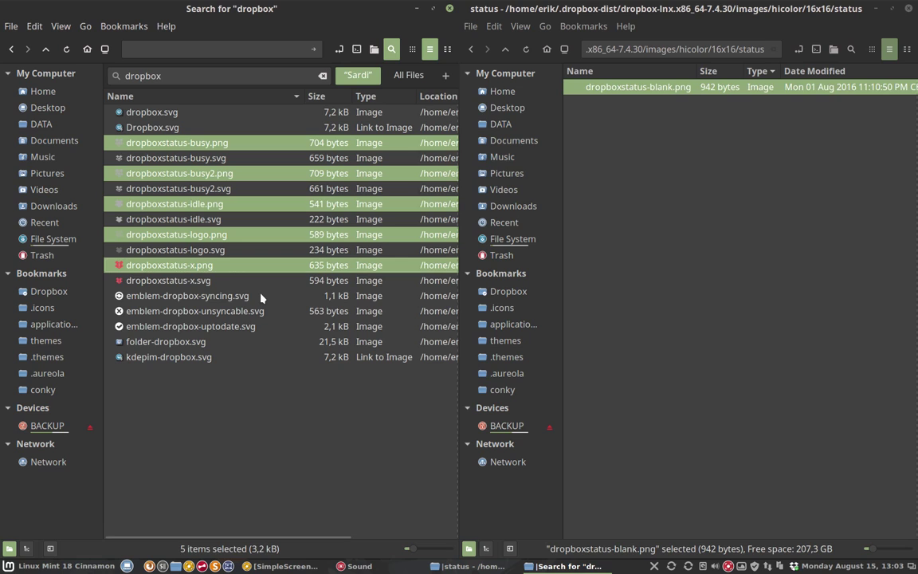
key("ctrl+c")
right_click(666, 200)
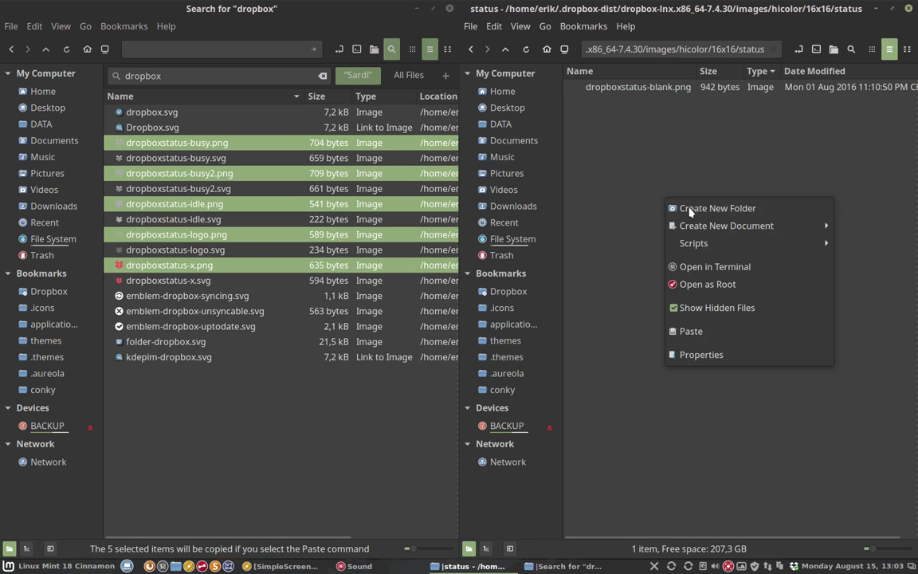
left_click(691, 331)
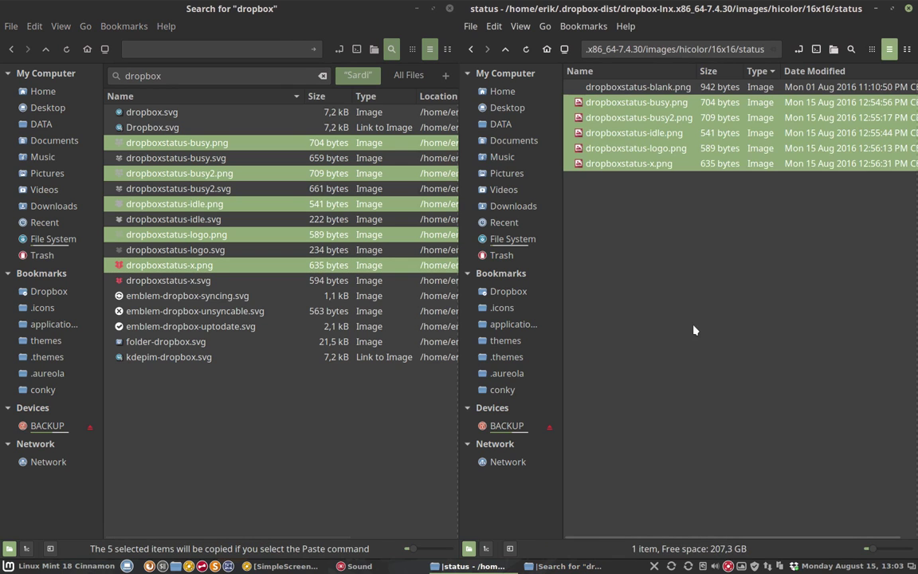
left_click(691, 264)
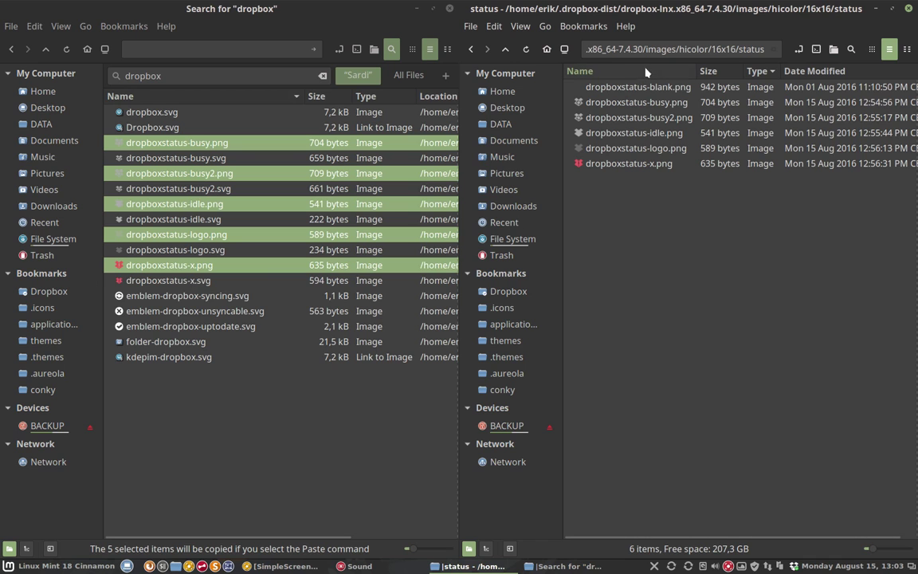
Maximize the status folder window and select its .dropbox-dist path.
middle_click(617, 15)
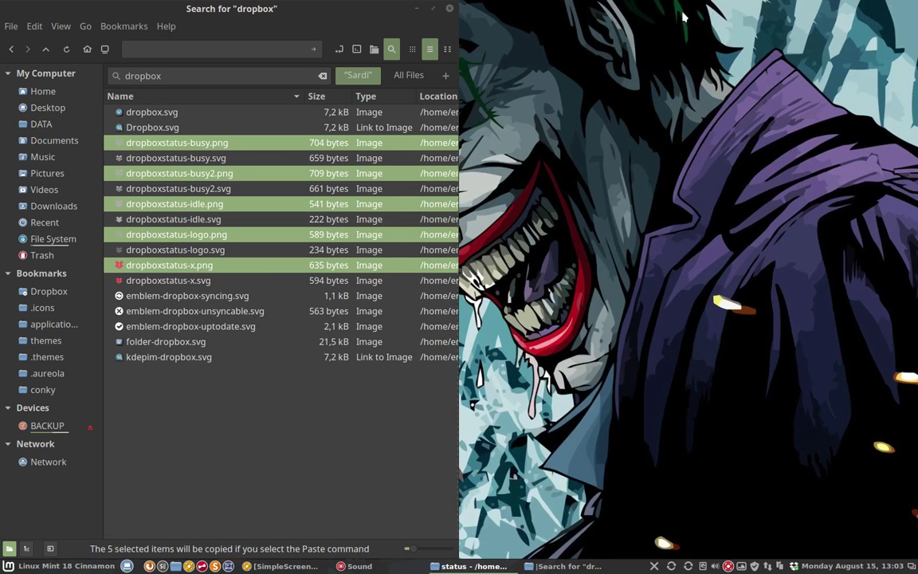
key("alt+Tab")
key("super+Up")
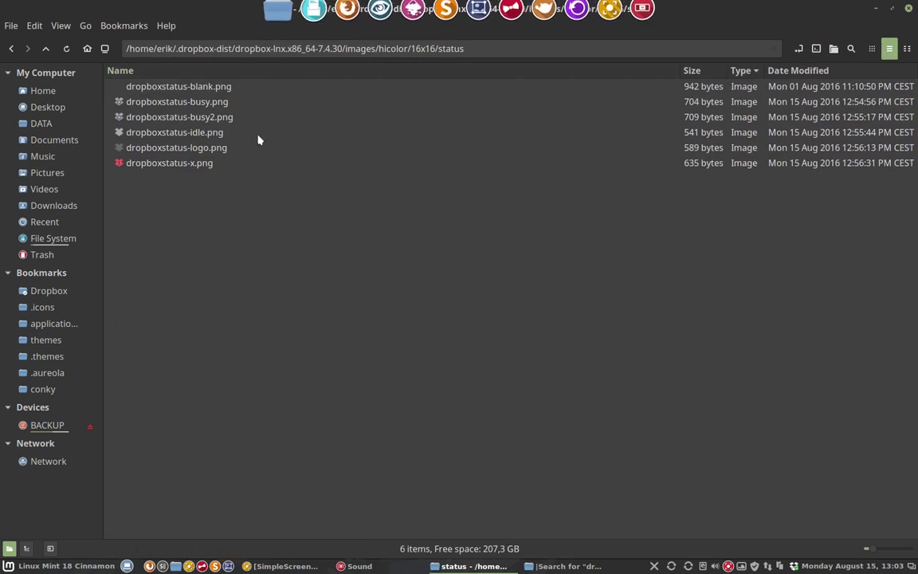
left_click_drag(175, 48, 512, 188)
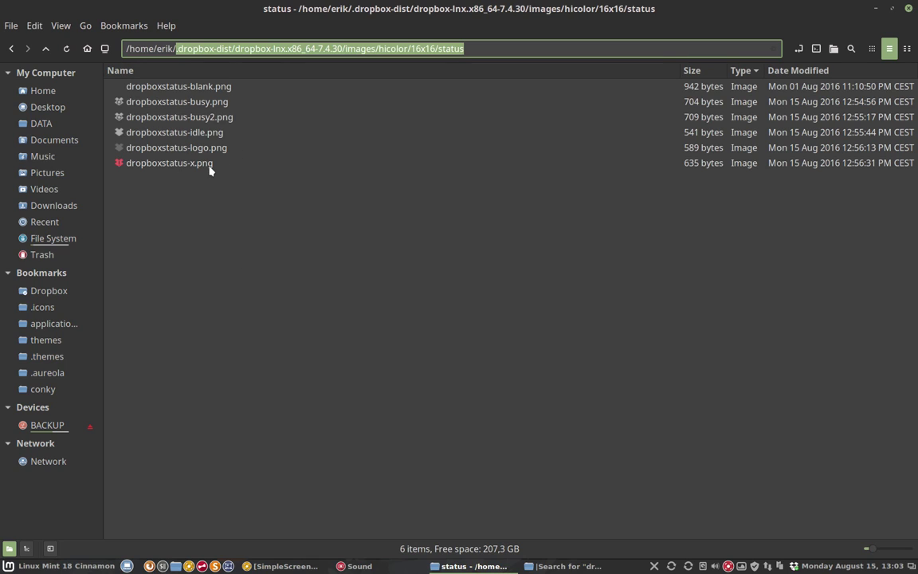
Quit the running Dropbox client from its tray icon menu.
left_click(793, 566)
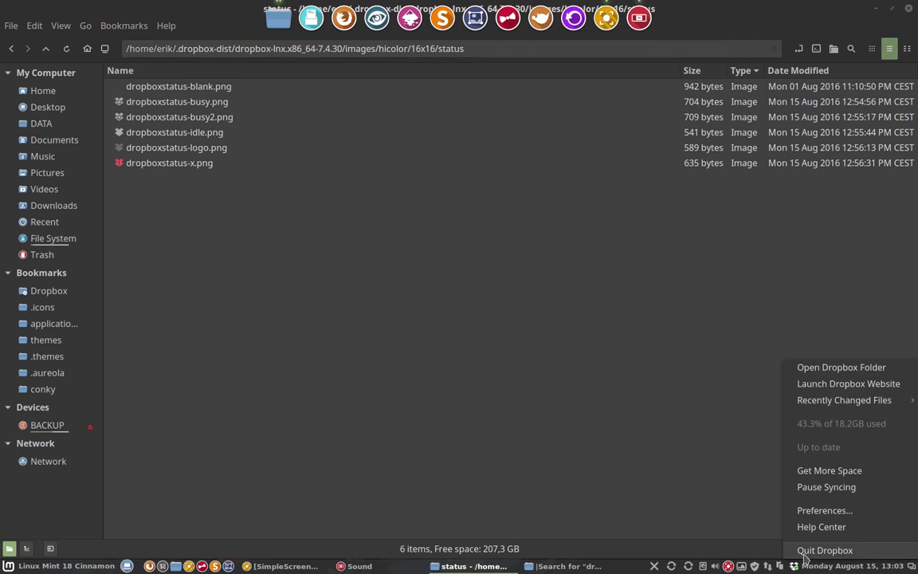
left_click(725, 498)
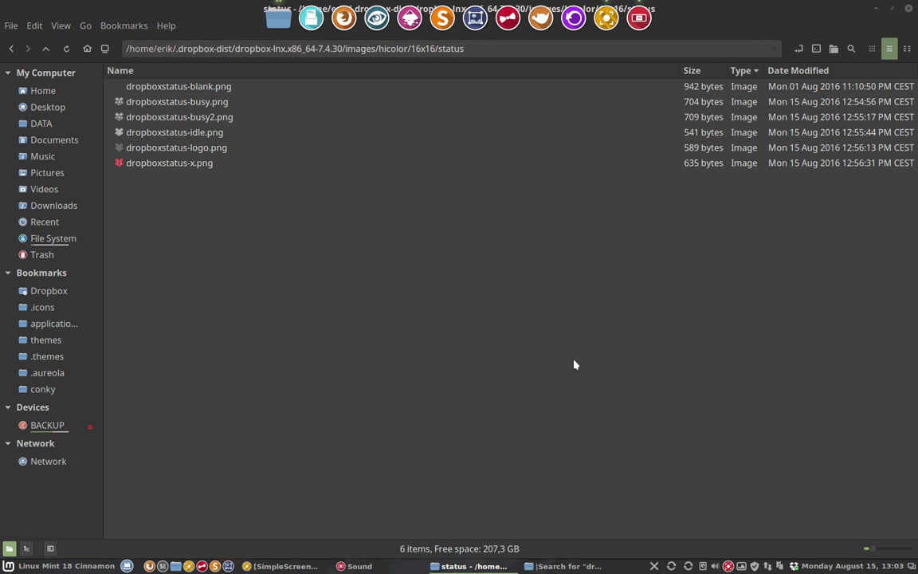
left_click(63, 566)
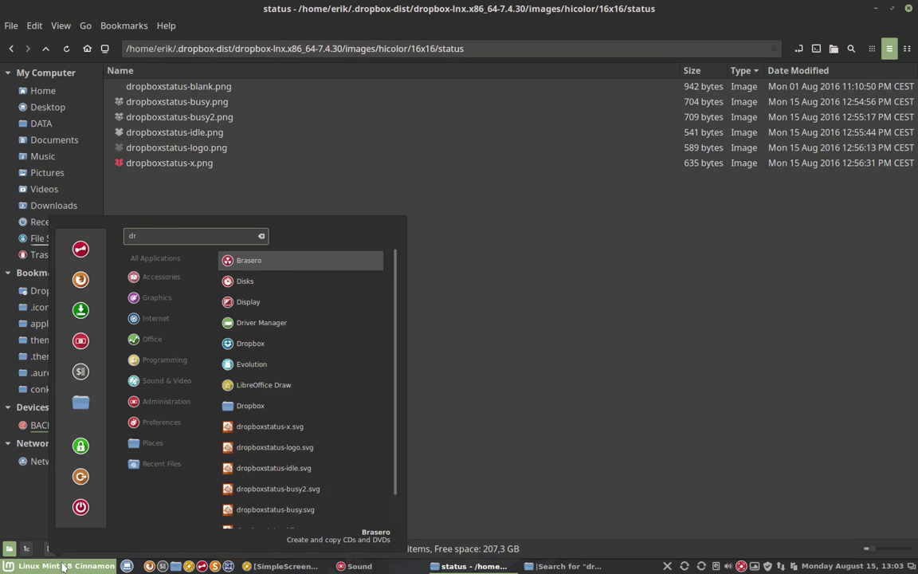
Relaunch Dropbox from the application menu, then check the busy and idle PNGs in status.
type("op")
left_click(64, 565)
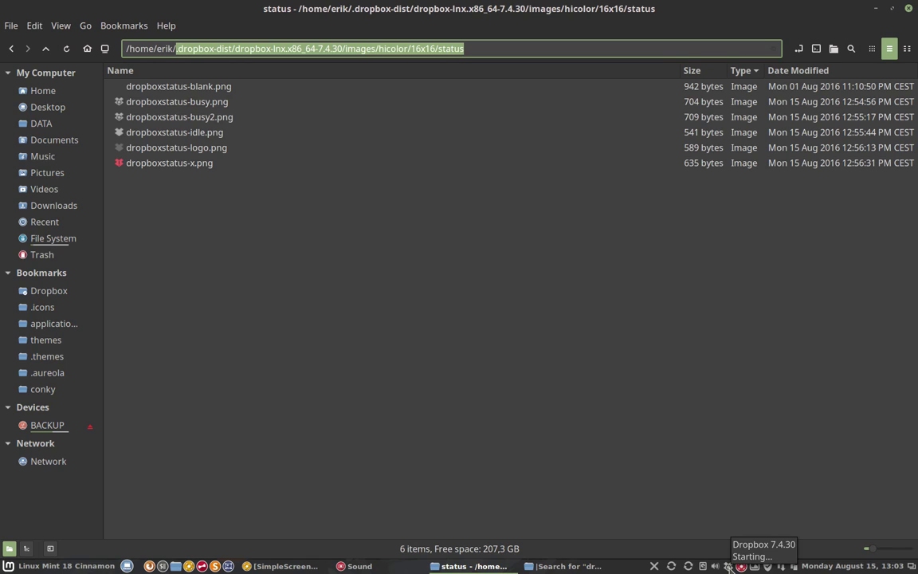
left_click(221, 109)
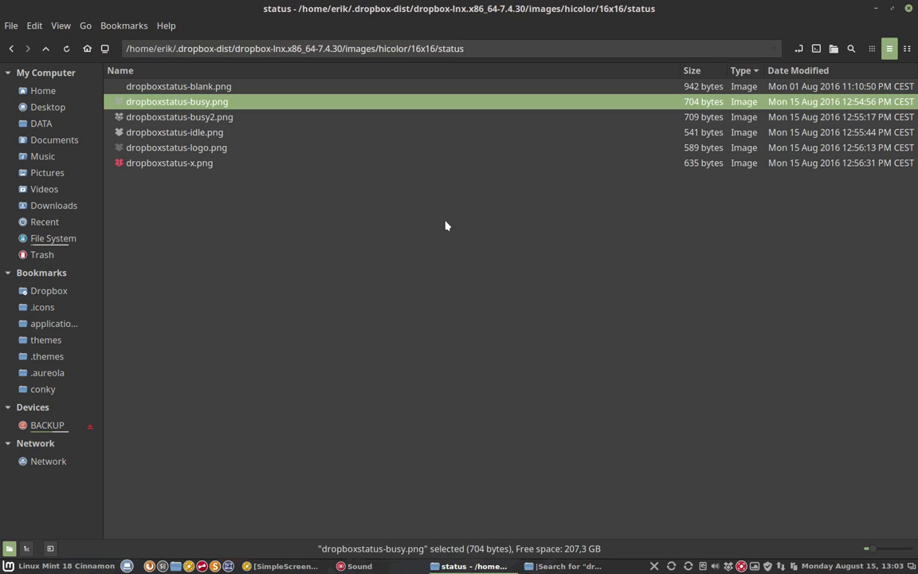
left_click(432, 331)
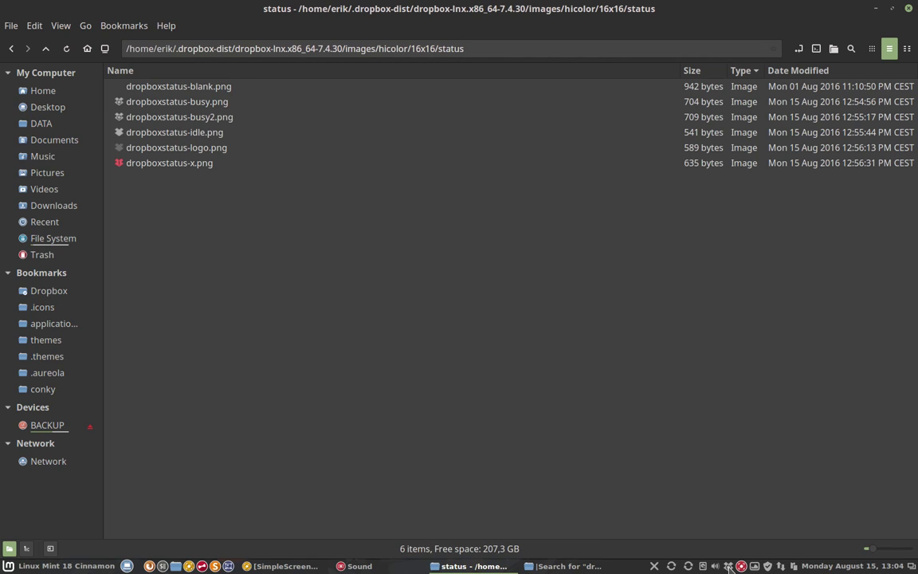
mouse_move(729, 566)
left_click(193, 136)
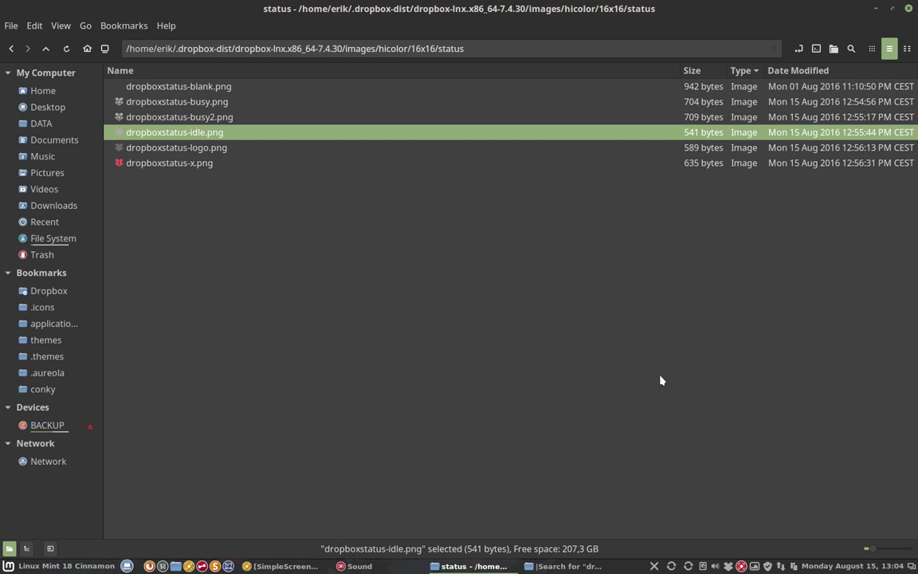